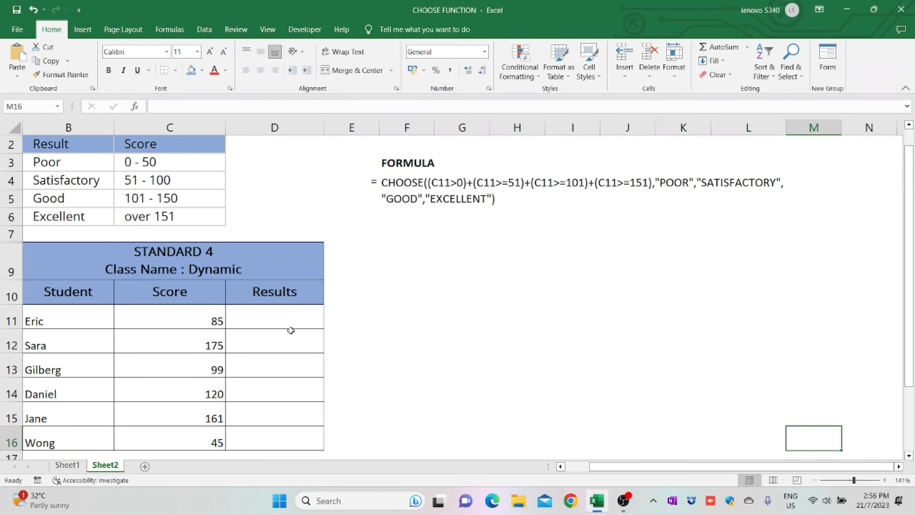
- Begin a CHOOSE formula in D11 with the index argument (C11>0)+(C11>=51)+(C11>=101)+(C11>=151)
{"action": "left_click", "coordinate": [290, 323]}
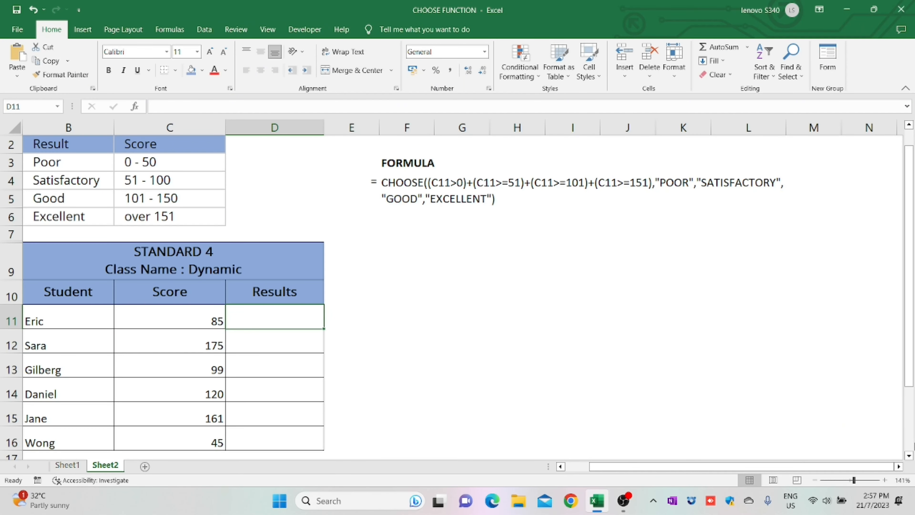
{"action": "type", "text": "="}
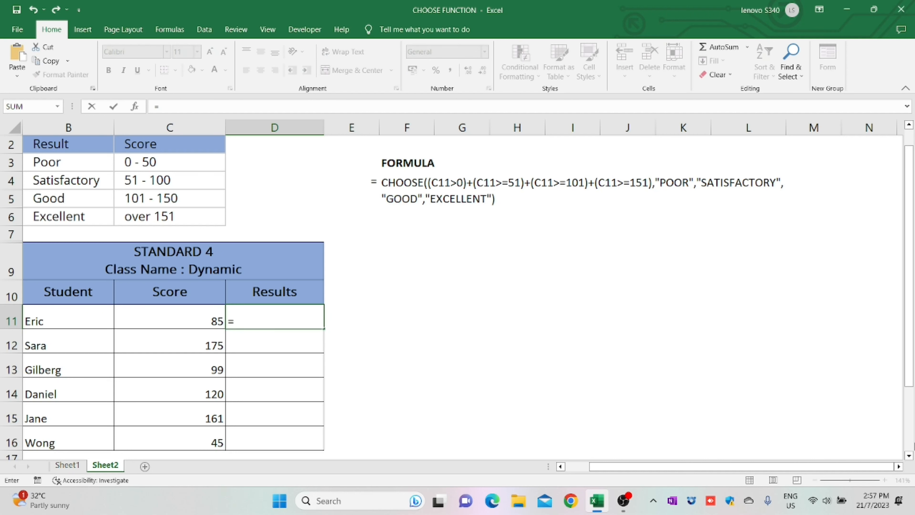
{"action": "type", "text": "CHOOSE"}
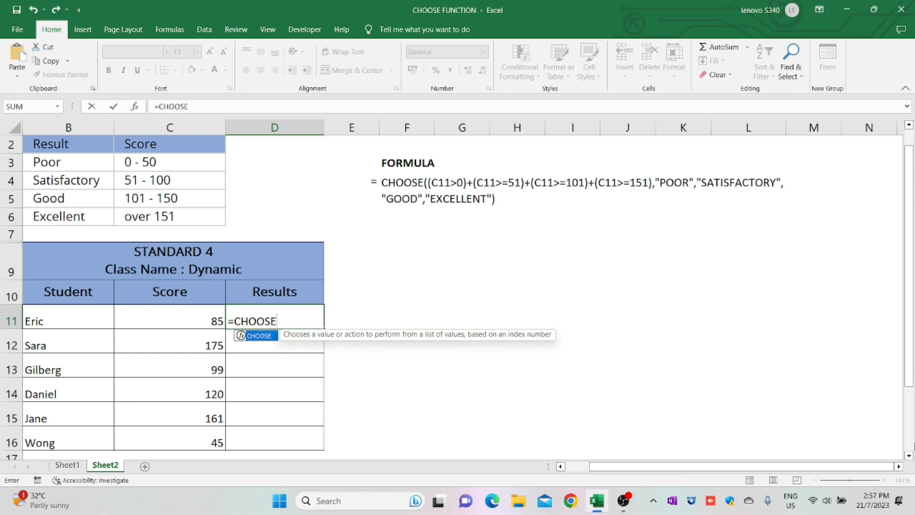
{"action": "type", "text": "(("}
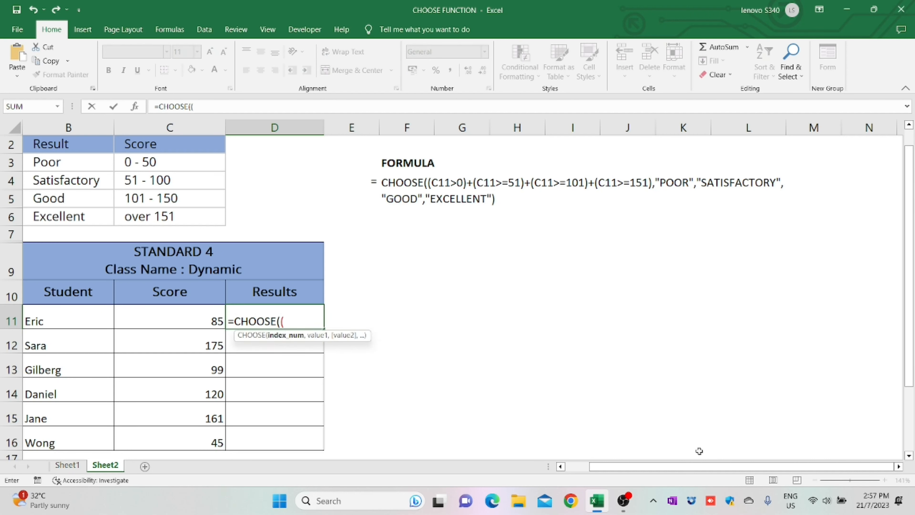
{"action": "left_click", "coordinate": [174, 320]}
{"action": "type", "text": ">0)"}
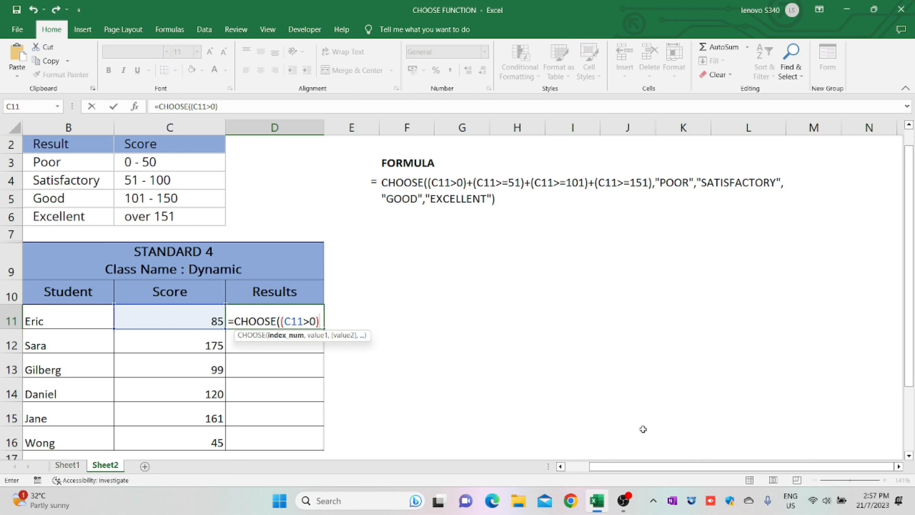
{"action": "type", "text": "+("}
{"action": "left_click", "coordinate": [182, 317]}
{"action": "type", "text": ">=51)+("}
{"action": "left_click", "coordinate": [194, 323]}
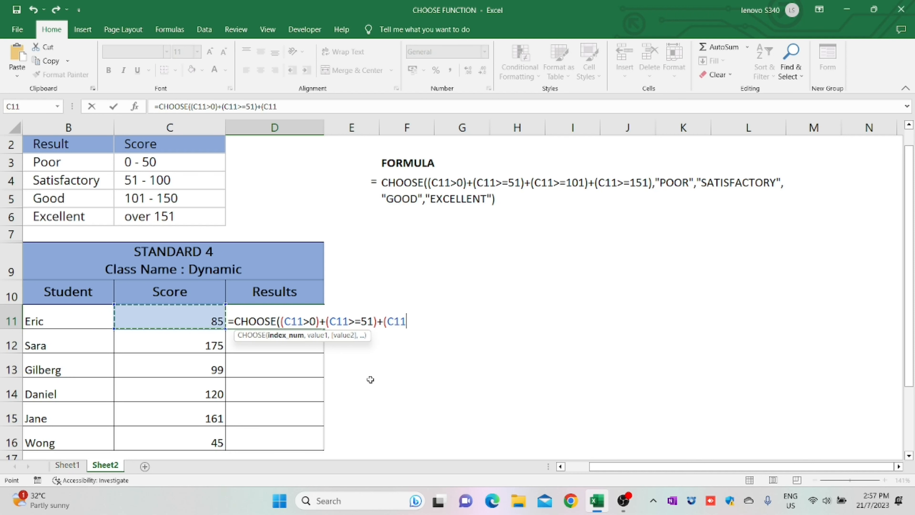
{"action": "type", "text": ">="}
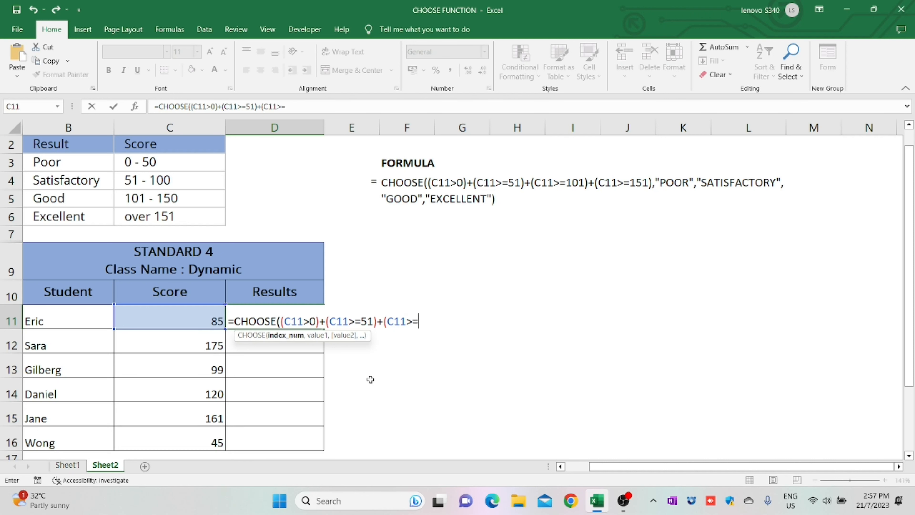
{"action": "type", "text": "101)+("}
{"action": "left_click", "coordinate": [183, 323]}
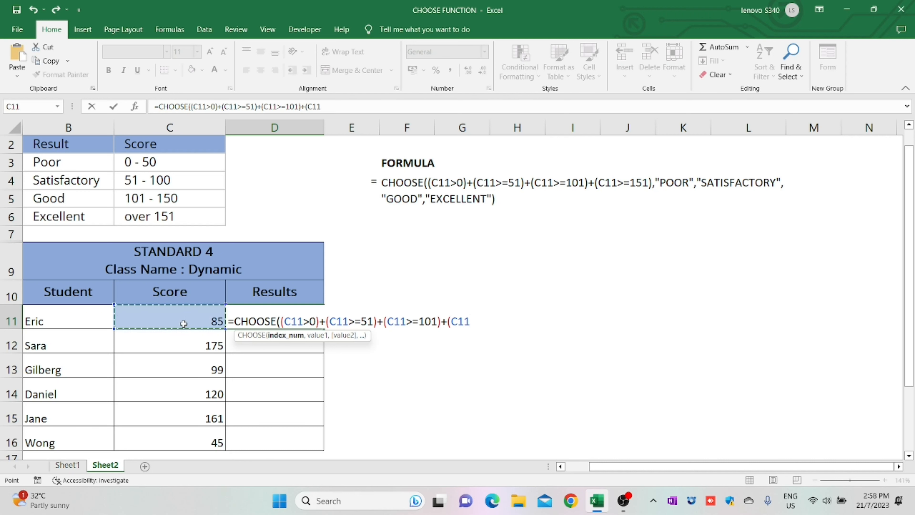
{"action": "type", "text": ">="}
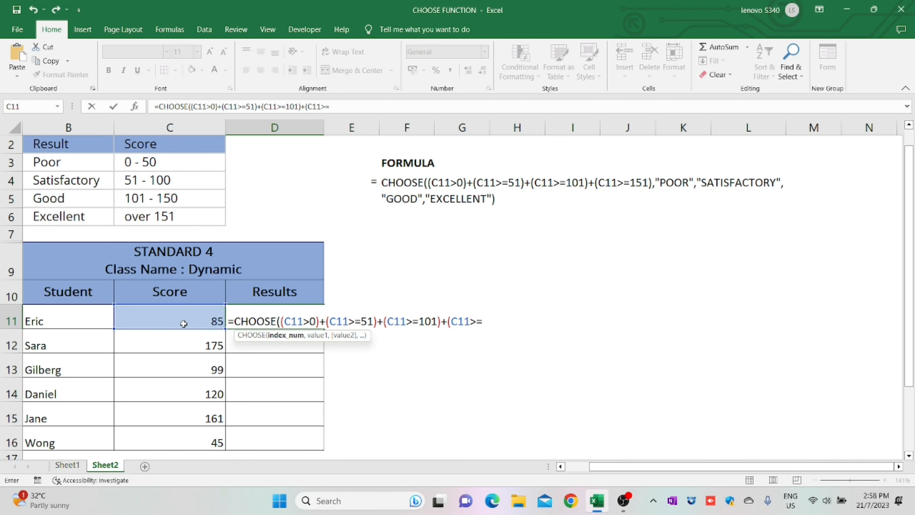
{"action": "type", "text": "151),"}
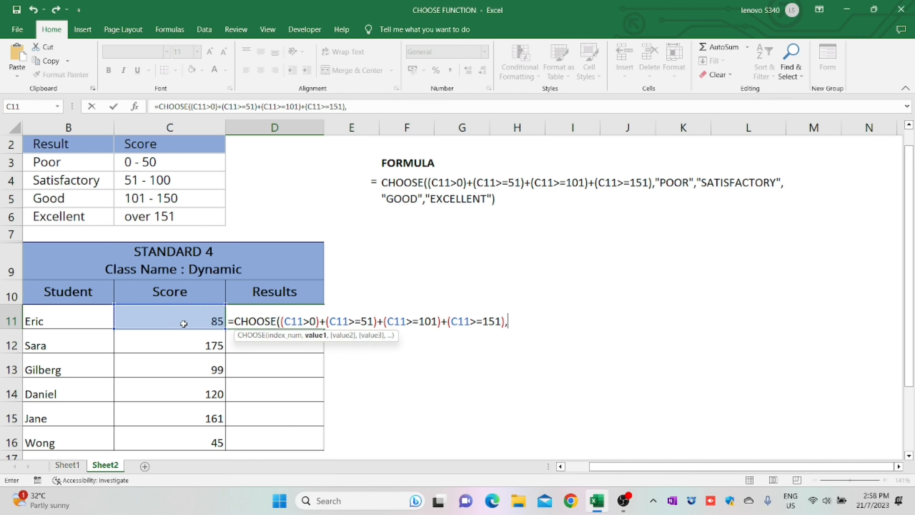
- Complete the D11 CHOOSE formula with the values "POOR", "SATISFACTORY", "GOOD" and "EXCELLENT", and enter it
{"action": "type", "text": "\"POOR\","}
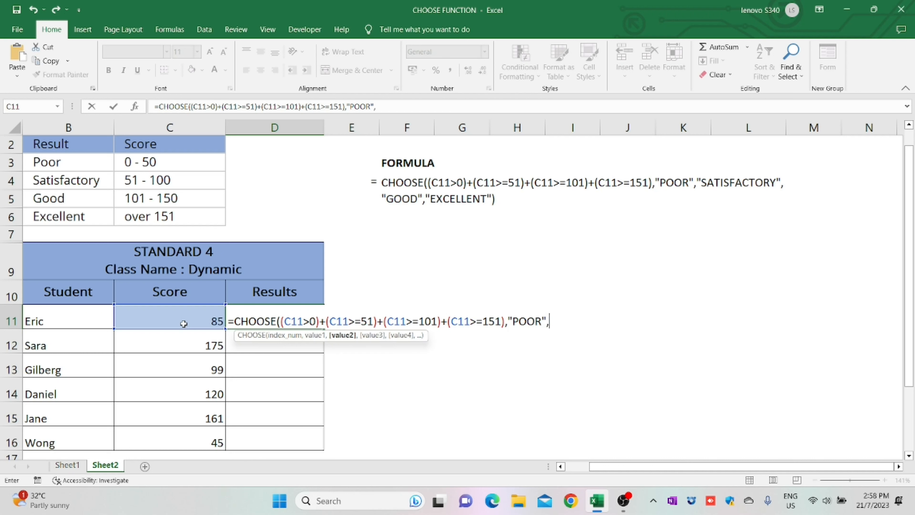
{"action": "type", "text": "\"SATISF"}
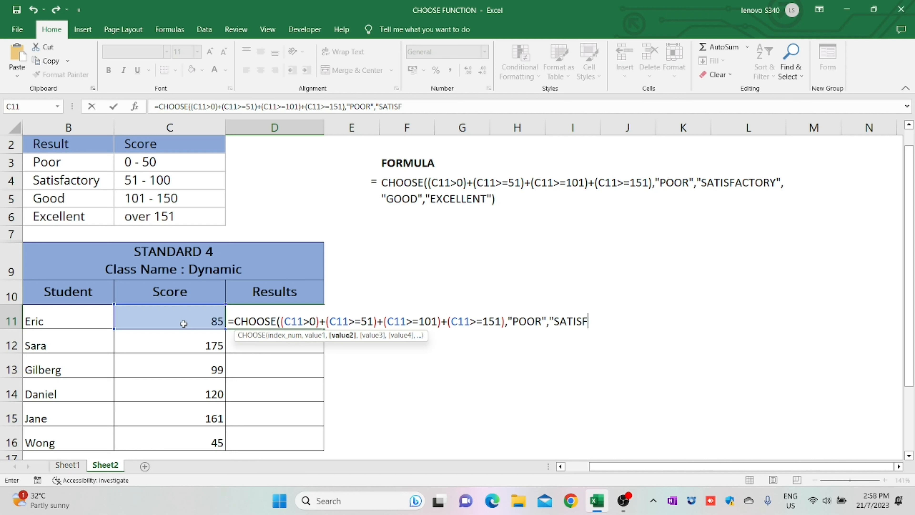
{"action": "type", "text": "ACTORY\","}
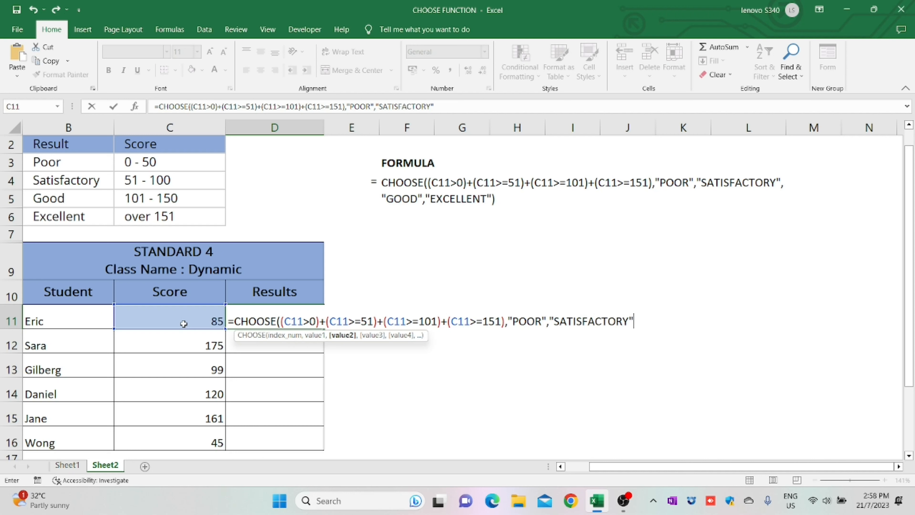
{"action": "type", "text": "\"G"}
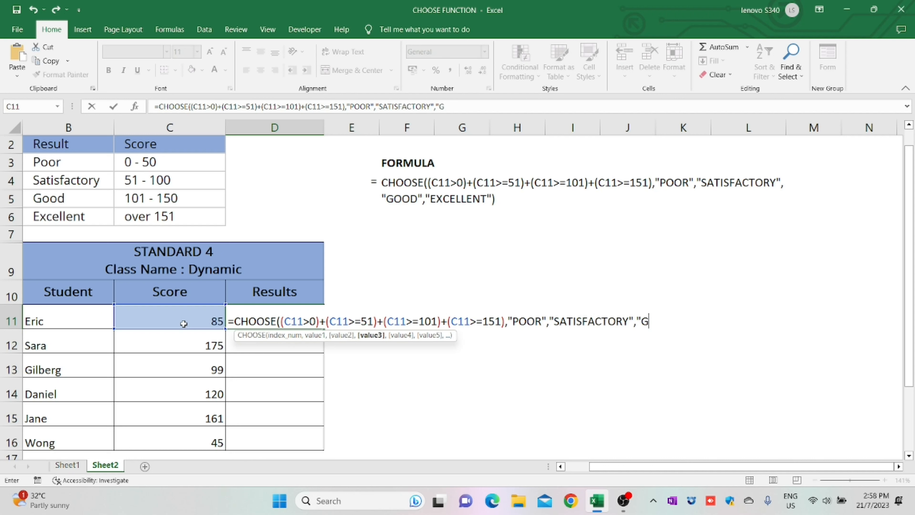
{"action": "type", "text": "OOD\","}
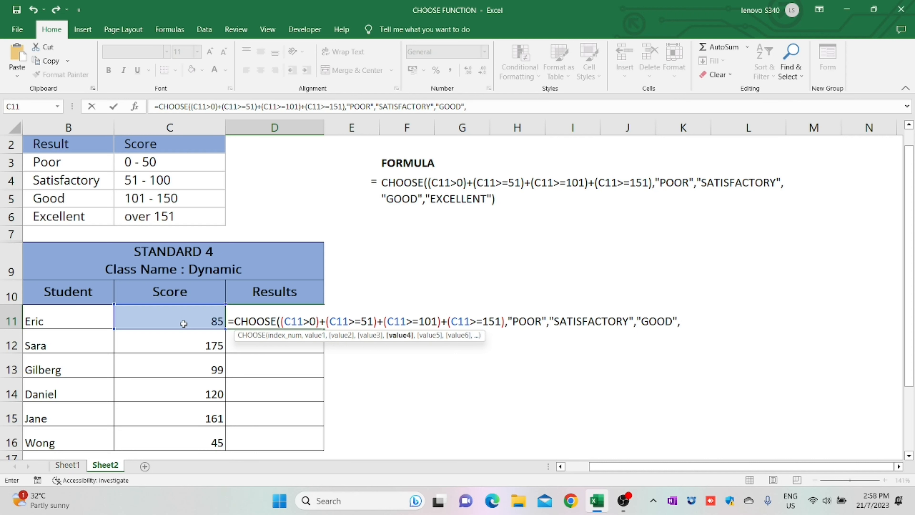
{"action": "type", "text": "\"EXCELLENT"}
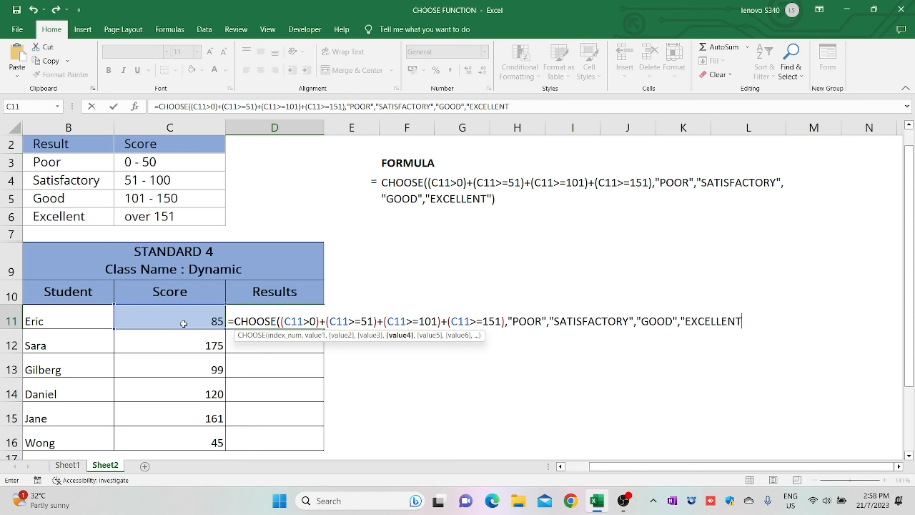
{"action": "type", "text": "\")"}
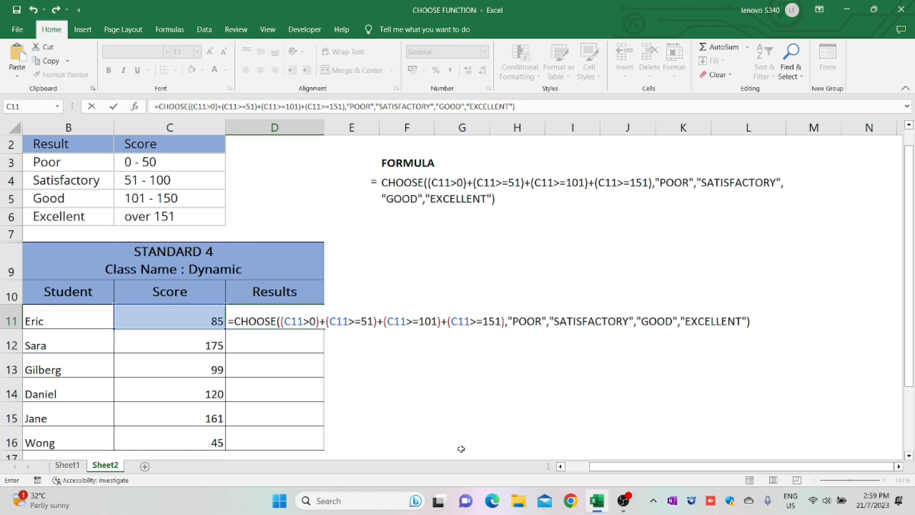
{"action": "key", "text": "Return"}
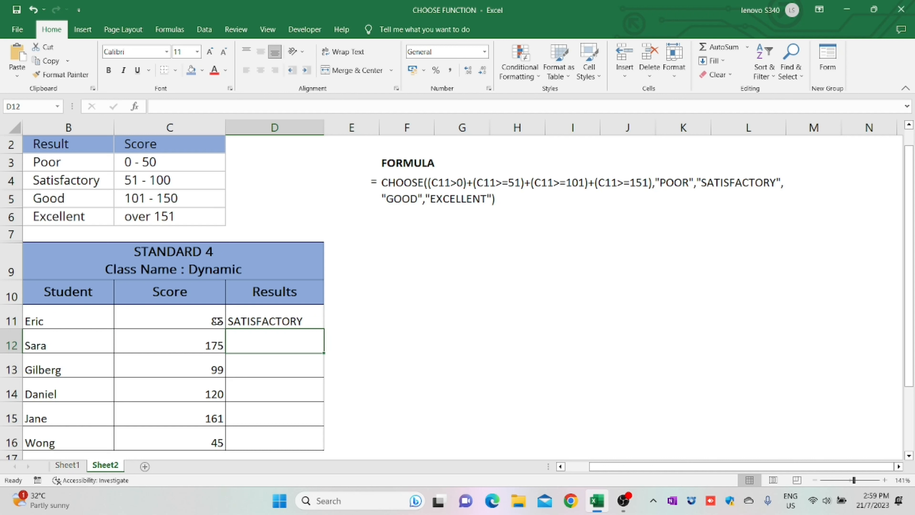
- Fill the D11 formula down the Results column through D16
{"action": "left_click", "coordinate": [318, 323]}
{"action": "left_click_drag", "start_coordinate": [323, 328], "coordinate": [312, 447]}
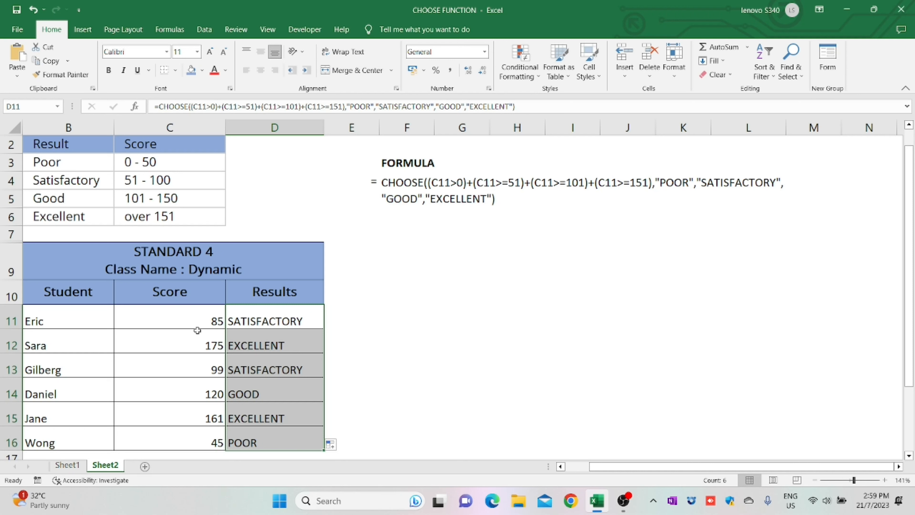
- Check each score in C11:C16 and its result against the grading ranges in the Result/Score table
{"action": "left_click", "coordinate": [199, 322]}
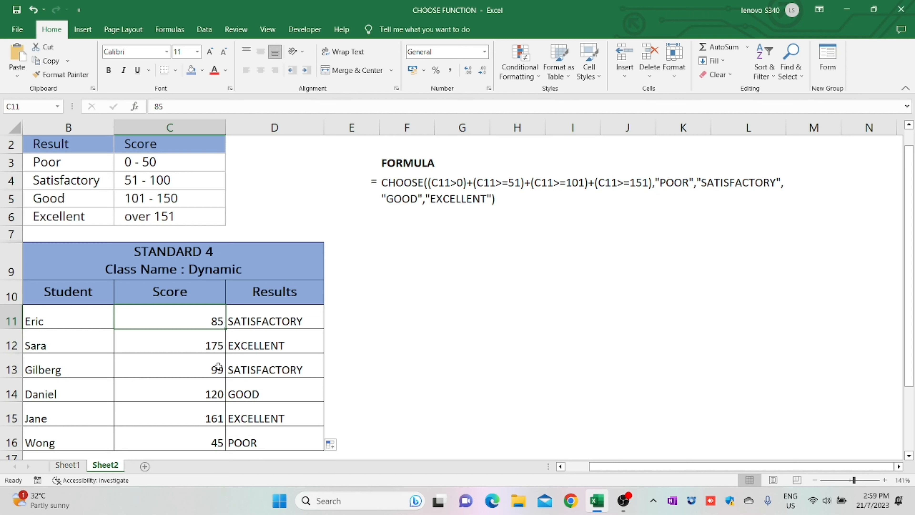
{"action": "left_click", "coordinate": [197, 345]}
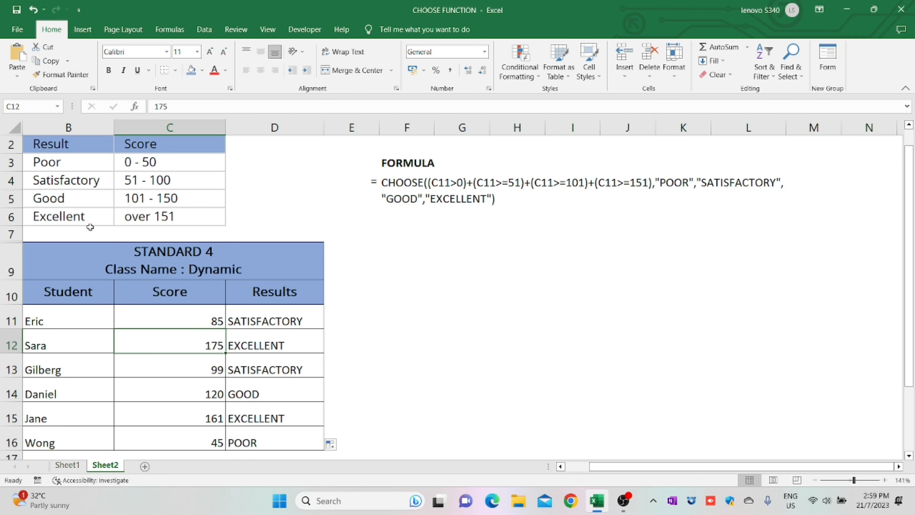
{"action": "left_click", "coordinate": [202, 370]}
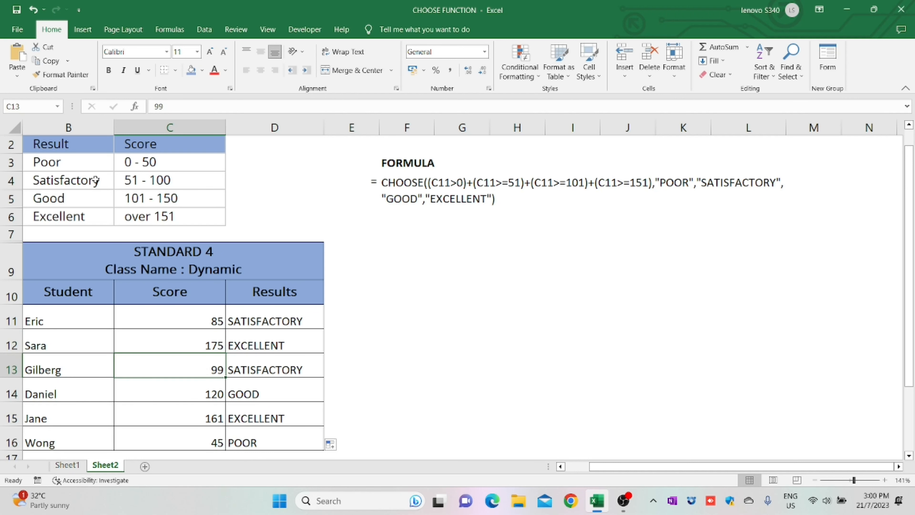
{"action": "left_click", "coordinate": [212, 395]}
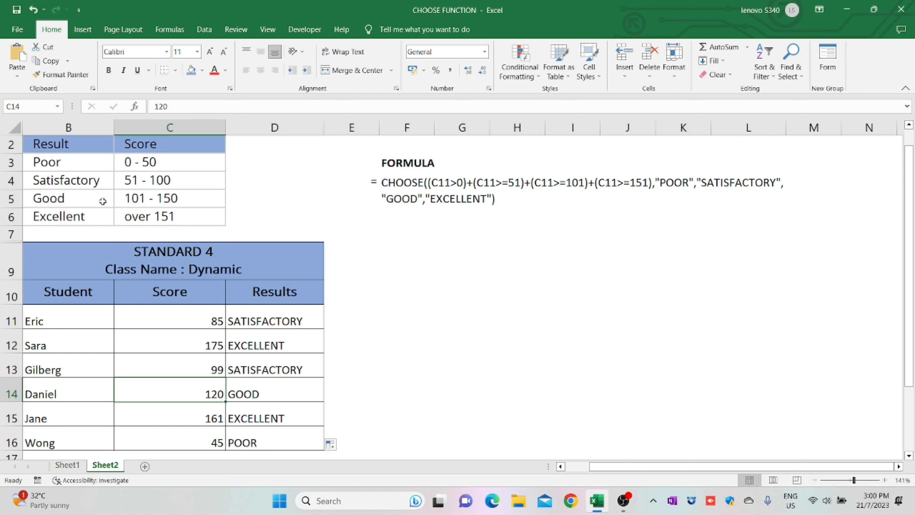
{"action": "left_click", "coordinate": [217, 424]}
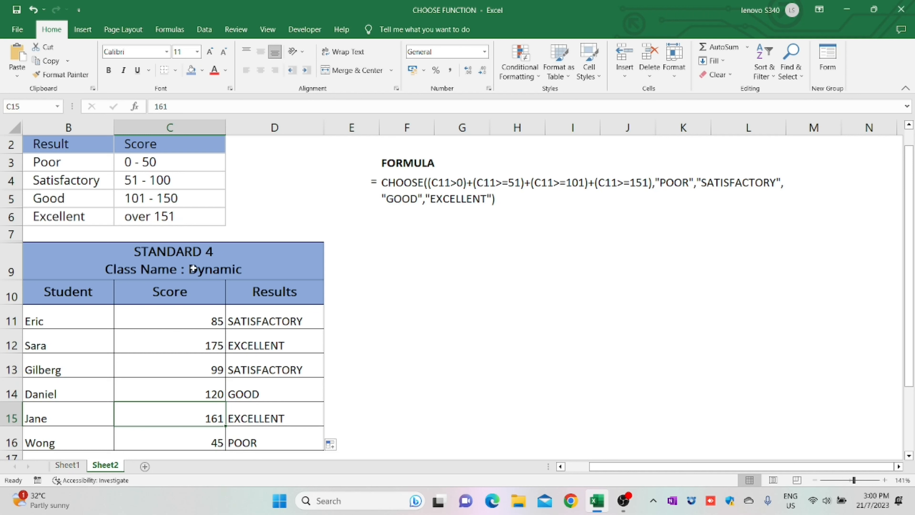
{"action": "left_click", "coordinate": [213, 435]}
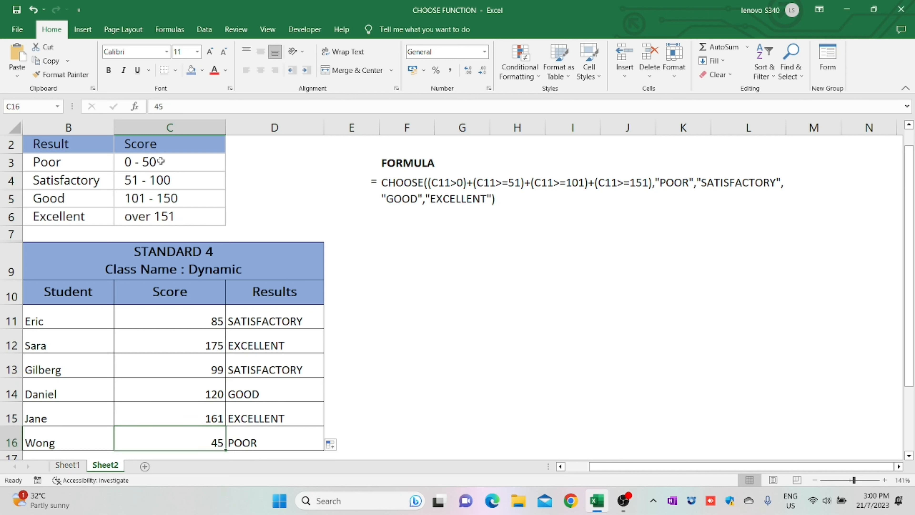
{"action": "left_click", "coordinate": [472, 415]}
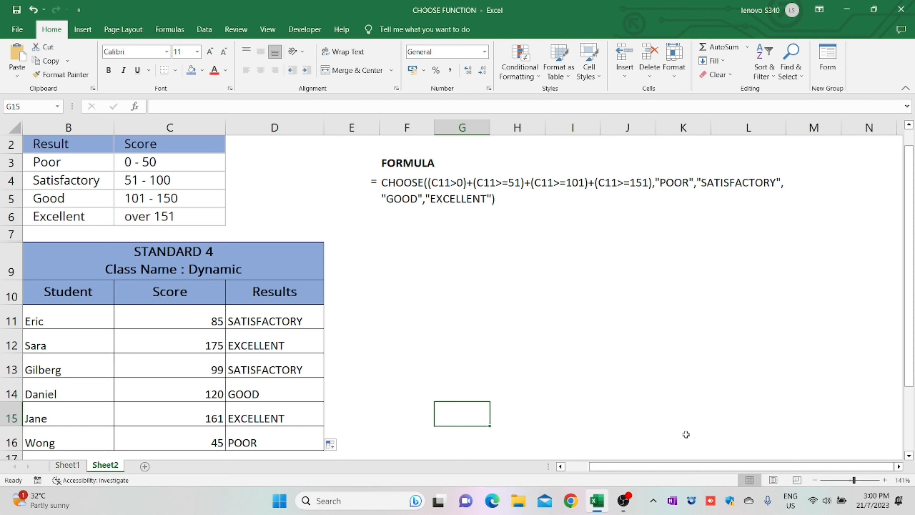